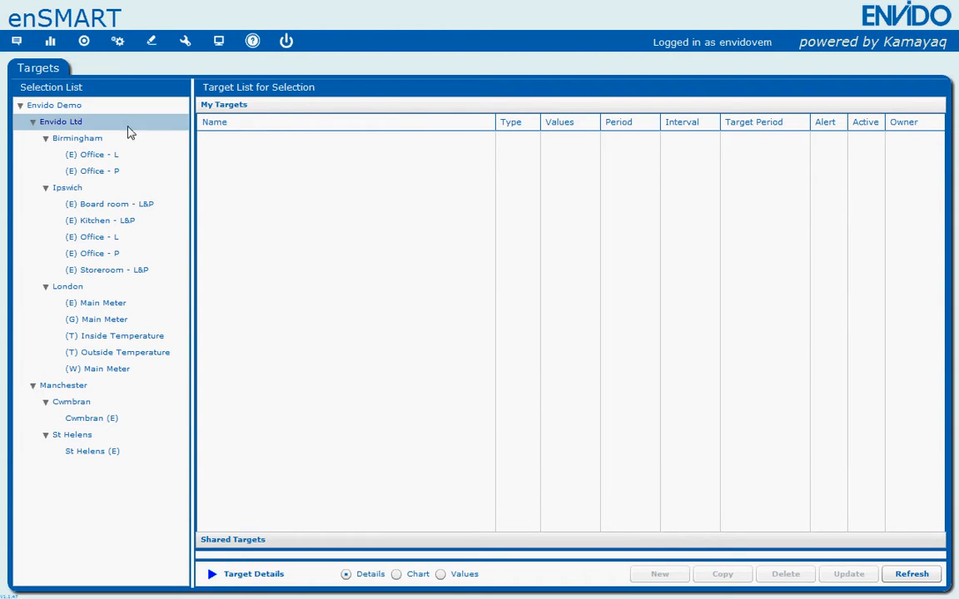
Start a new target for Ipswich's Board room - L&P meter, named "Ipswich board room electricity annual target" with the description "Annual target by month"
{"action": "left_click", "coordinate": [130, 213]}
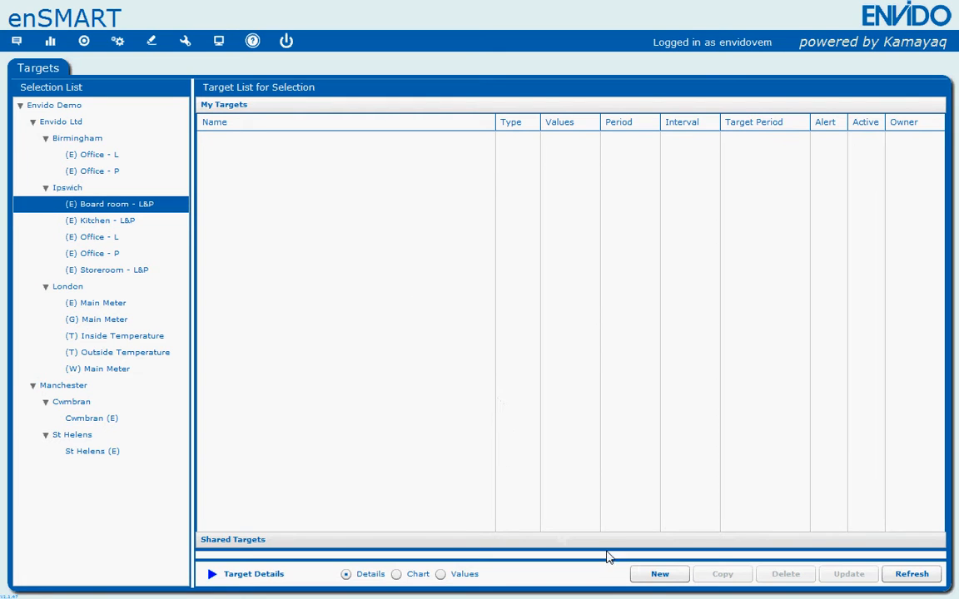
{"action": "left_click", "coordinate": [649, 578]}
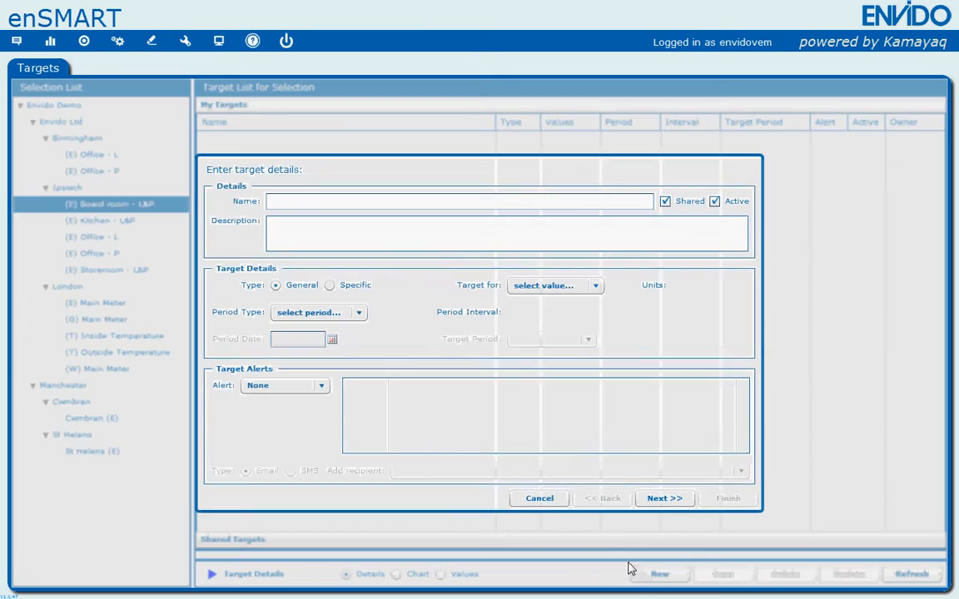
{"action": "left_click", "coordinate": [374, 202]}
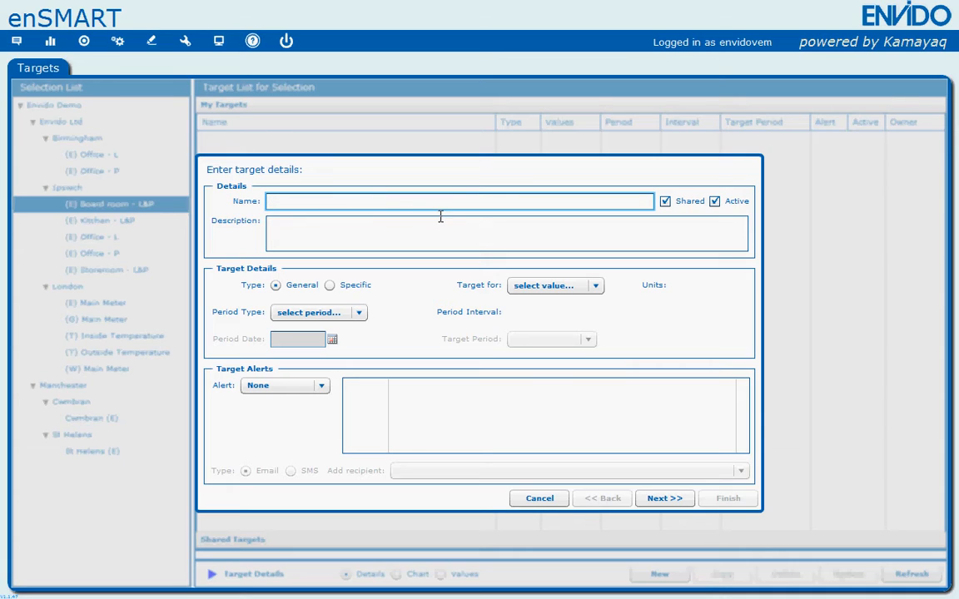
{"action": "type", "text": "Ips"}
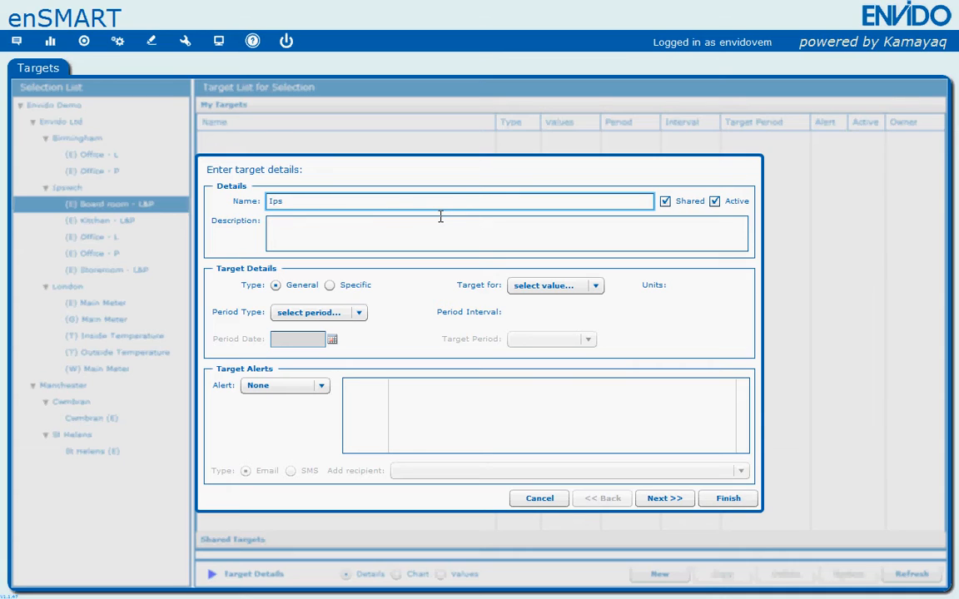
{"action": "type", "text": "wich board room electricity annual taget"}
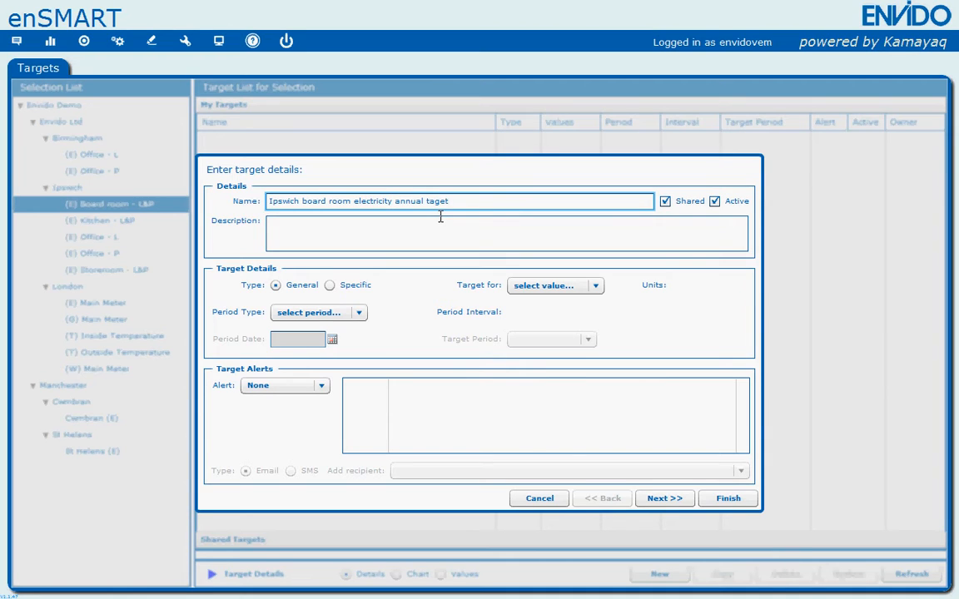
{"action": "key", "text": "BackSpace"}
{"action": "key", "text": "BackSpace"}
{"action": "type", "text": "rget"}
{"action": "left_click", "coordinate": [635, 226]}
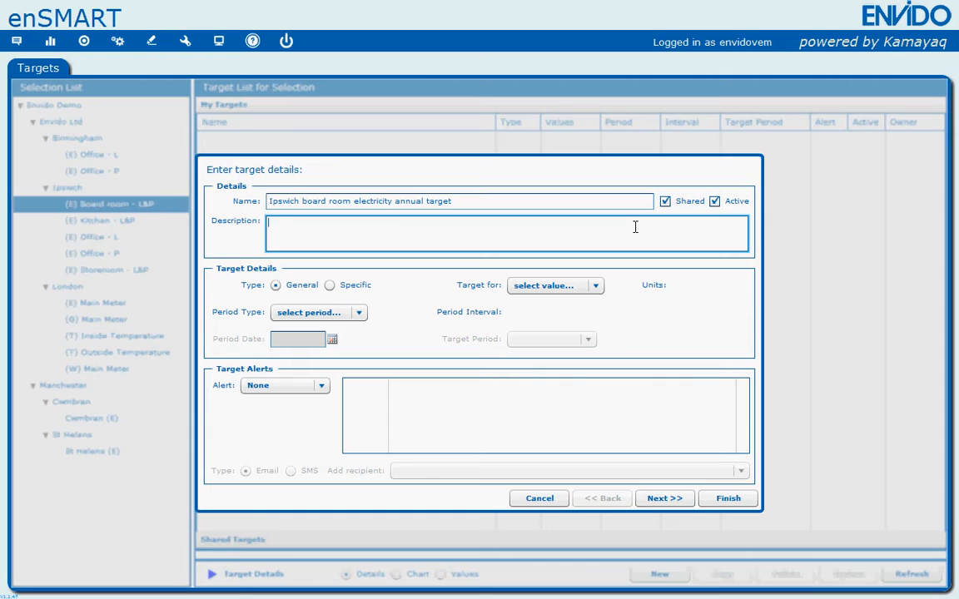
{"action": "type", "text": "Annual target by month"}
Define the target for Electricity with Year as the period type
{"action": "left_click", "coordinate": [595, 287]}
{"action": "left_click", "coordinate": [584, 333]}
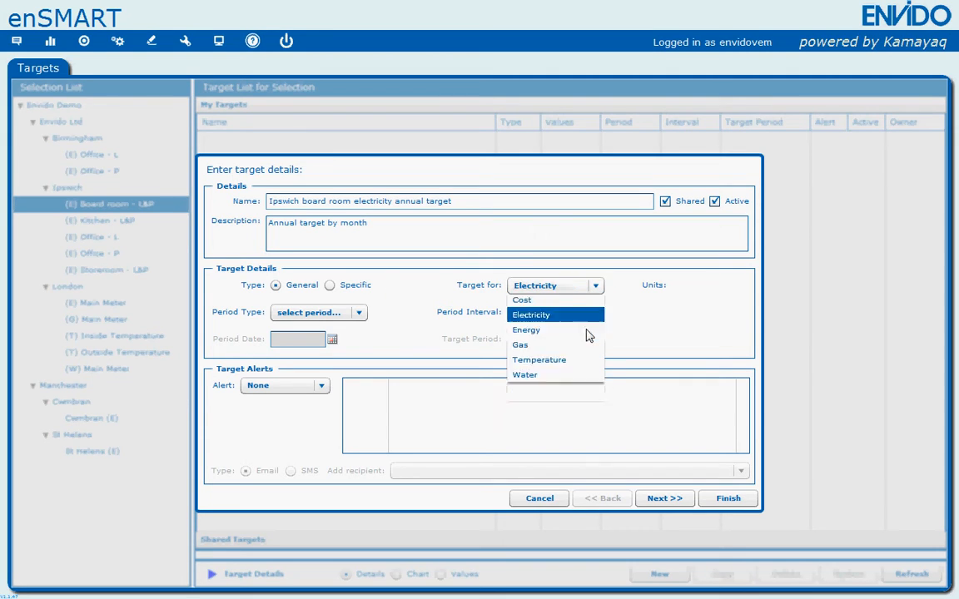
{"action": "left_click", "coordinate": [361, 313]}
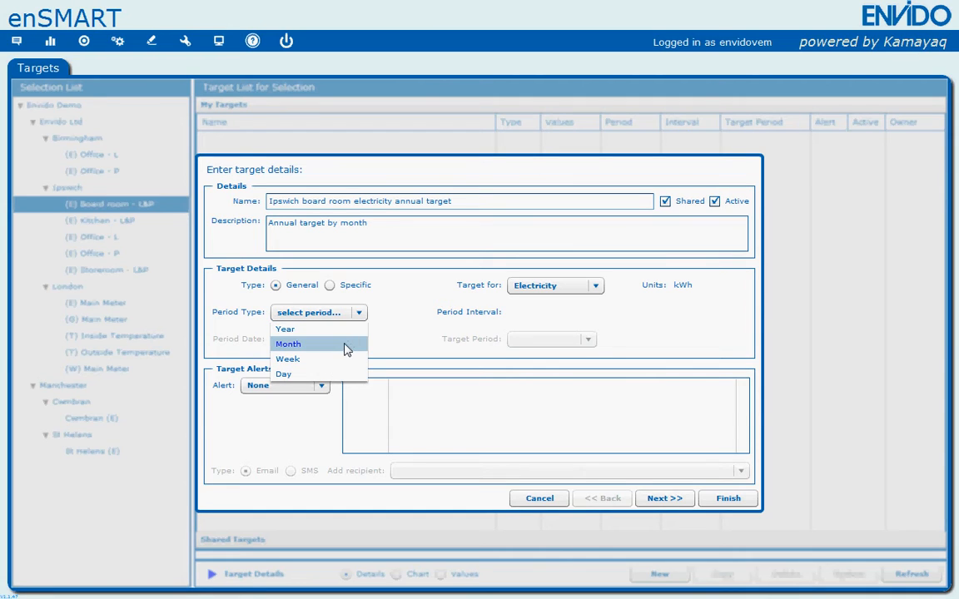
{"action": "left_click", "coordinate": [342, 329]}
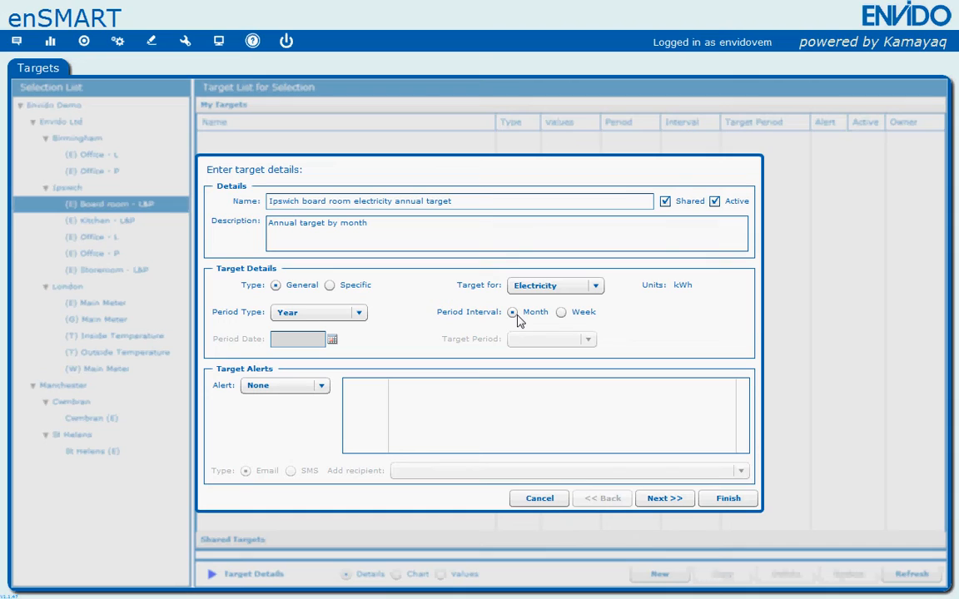
Configure an Above alert for the target with envidoVEM as an email recipient
{"action": "left_click", "coordinate": [321, 387]}
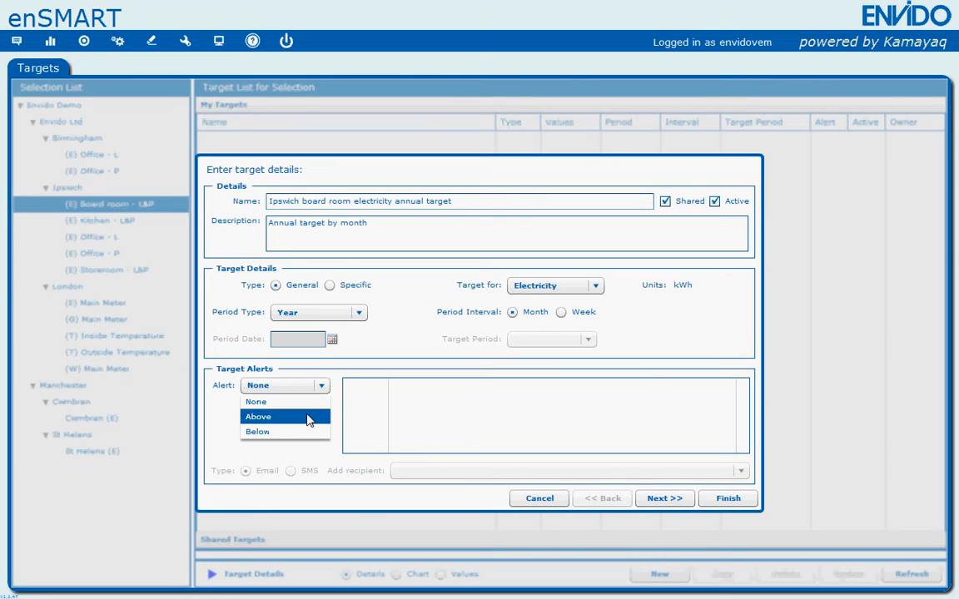
{"action": "left_click", "coordinate": [310, 419]}
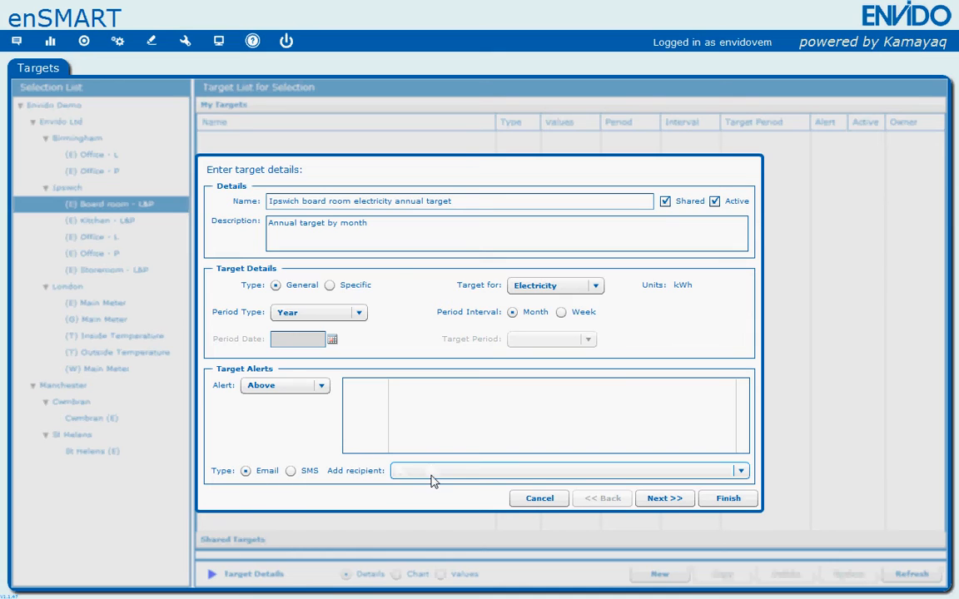
{"action": "left_click", "coordinate": [401, 473]}
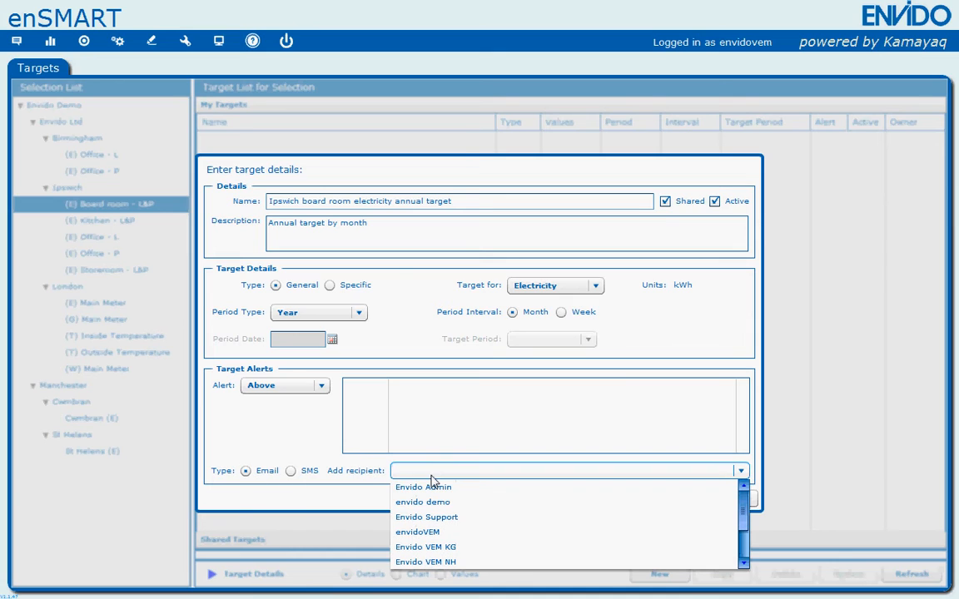
{"action": "left_click", "coordinate": [424, 533]}
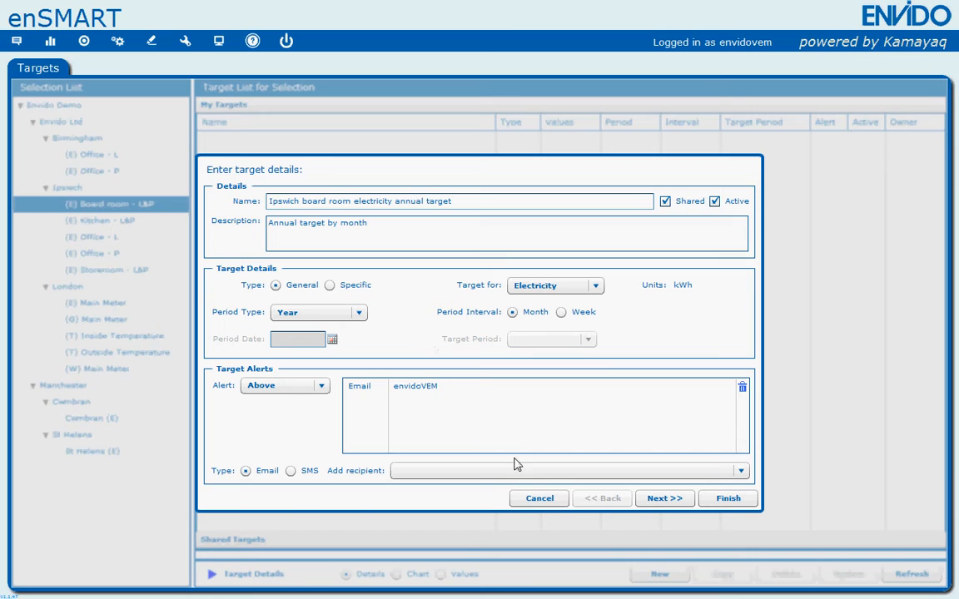
Proceed to the monthly target values and show the actual values on the chart
{"action": "left_click", "coordinate": [664, 499]}
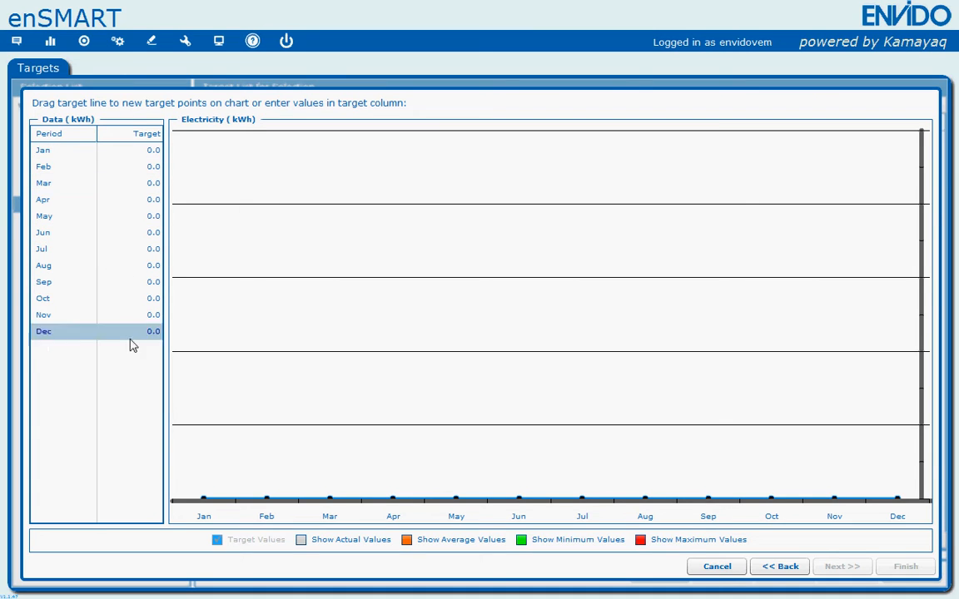
{"action": "left_click", "coordinate": [302, 539]}
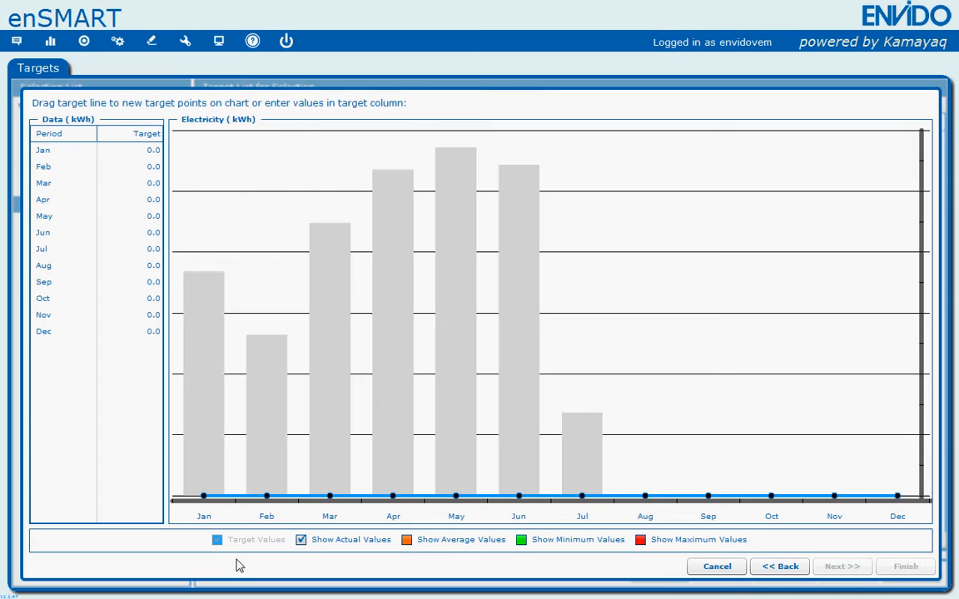
{"action": "mouse_move", "coordinate": [187, 375]}
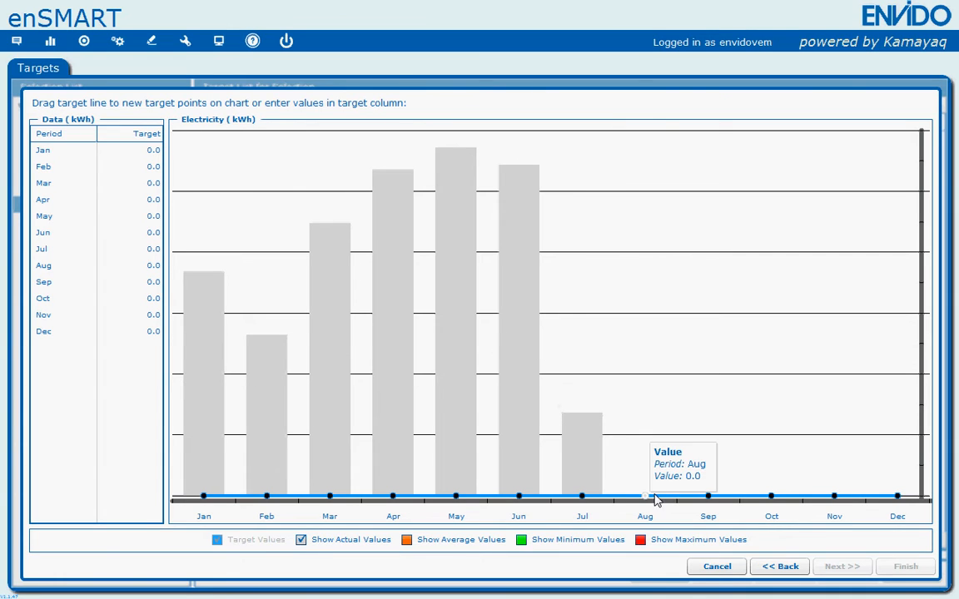
Raise the chart's target points to about 36,500 kWh for January, 24,700 kWh for February and 42,100 kWh for March
{"action": "mouse_move", "coordinate": [220, 492]}
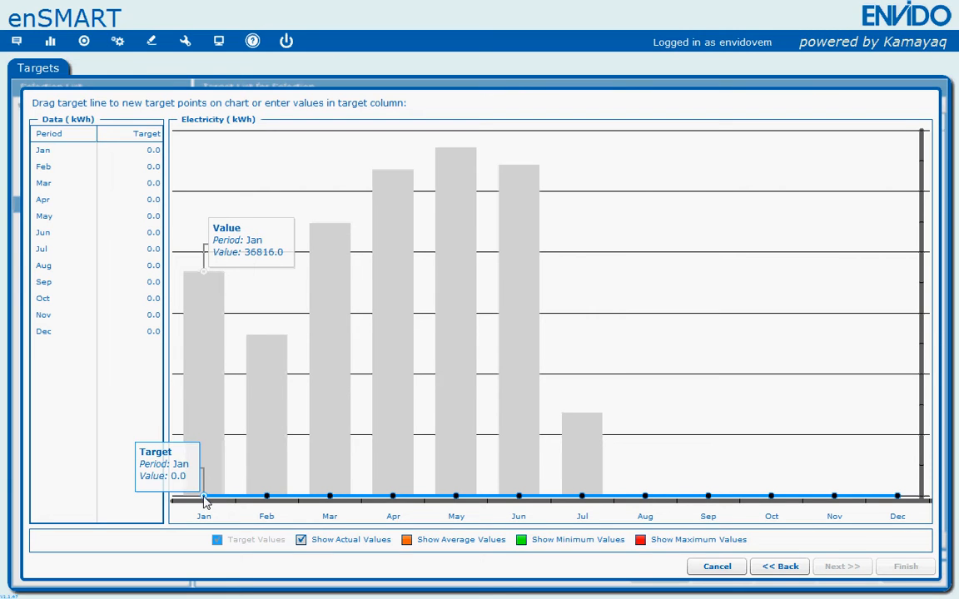
{"action": "left_click_drag", "start_coordinate": [203, 499], "coordinate": [214, 272]}
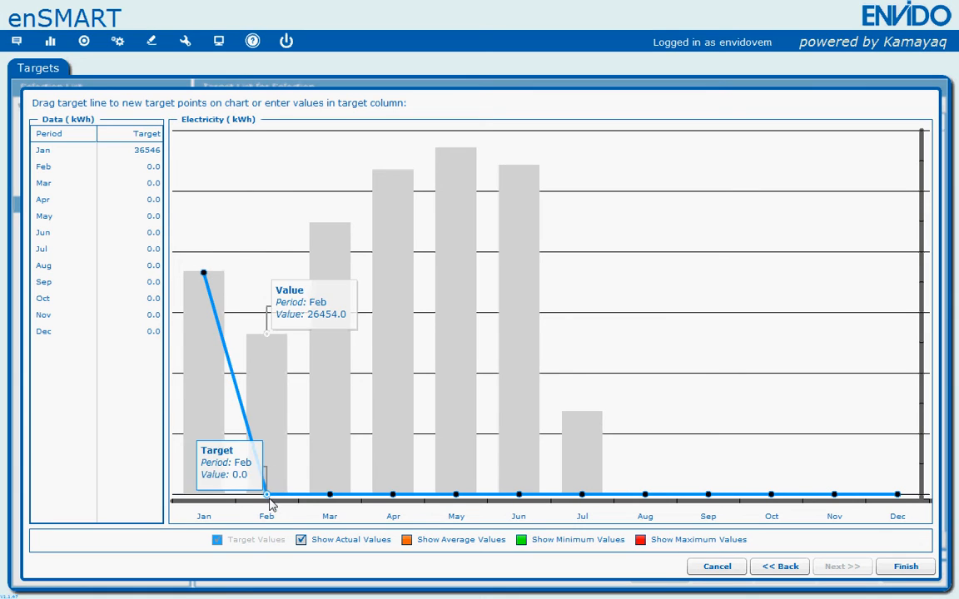
{"action": "left_click_drag", "start_coordinate": [268, 497], "coordinate": [279, 341]}
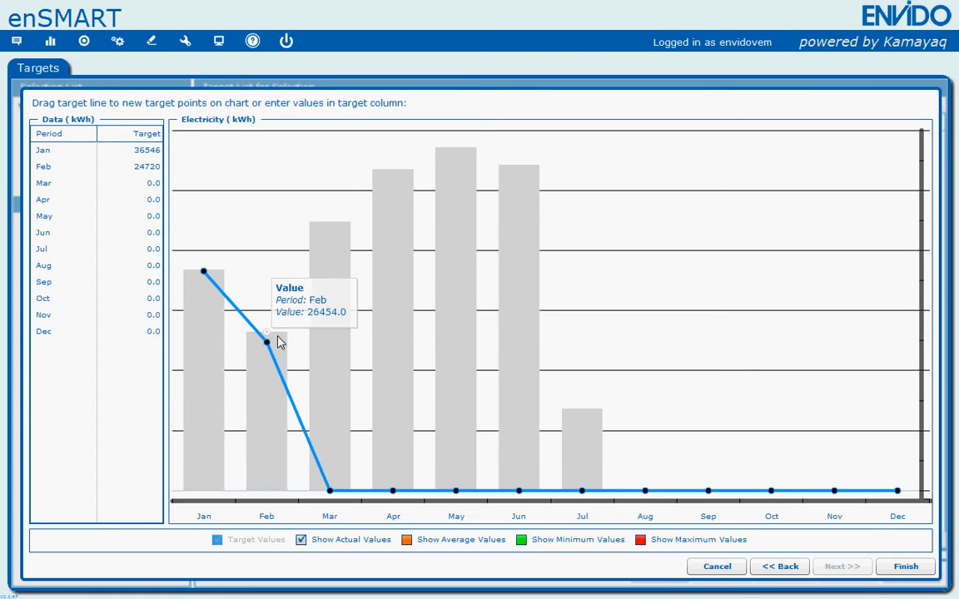
{"action": "left_click_drag", "start_coordinate": [329, 491], "coordinate": [313, 240]}
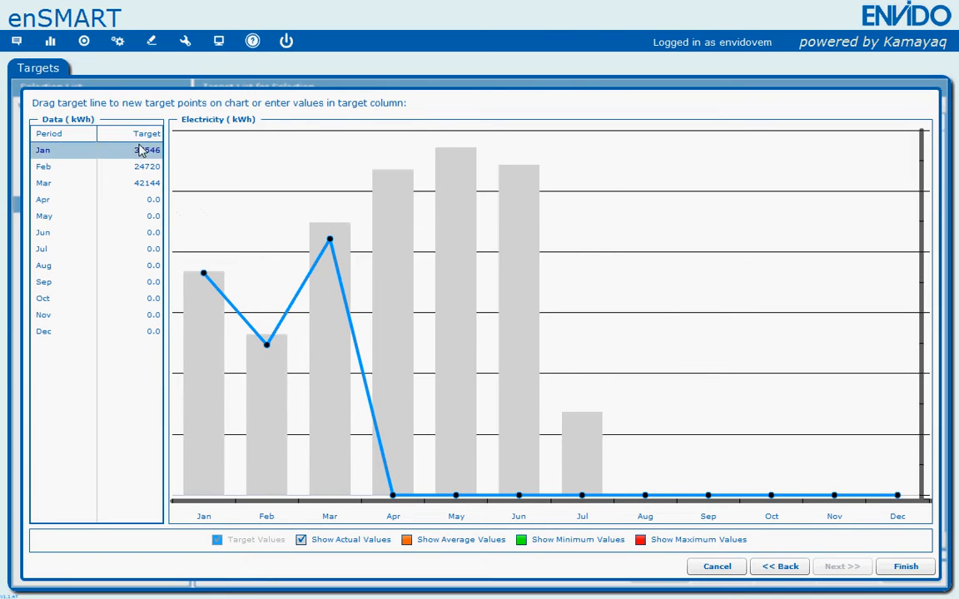
Enter monthly targets of 60000 kWh for April, 50000 kWh for May and 55000 kWh for June
{"action": "left_click", "coordinate": [146, 201]}
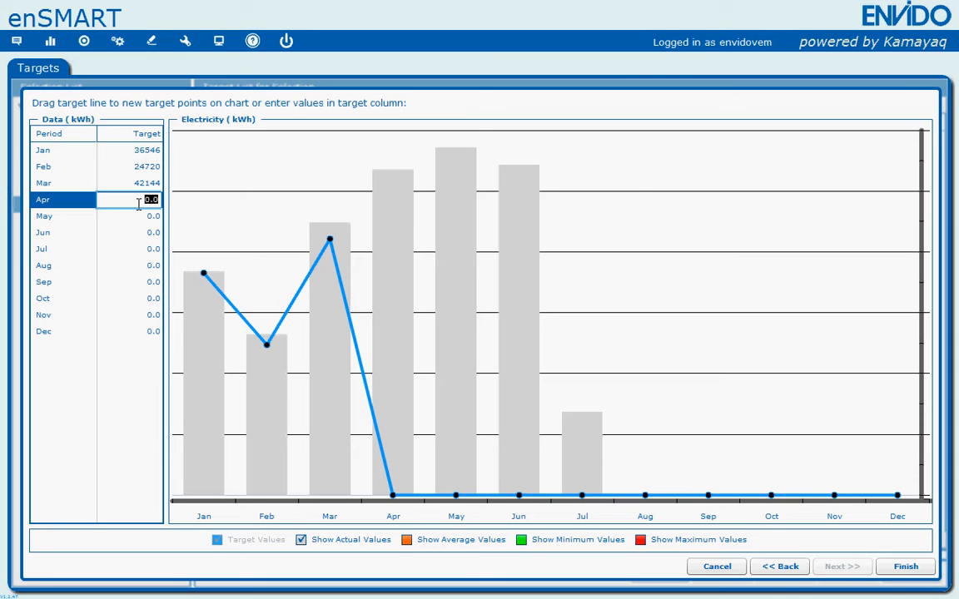
{"action": "type", "text": "4000"}
{"action": "type", "text": "0"}
{"action": "key", "text": "Return"}
{"action": "type", "text": "5"}
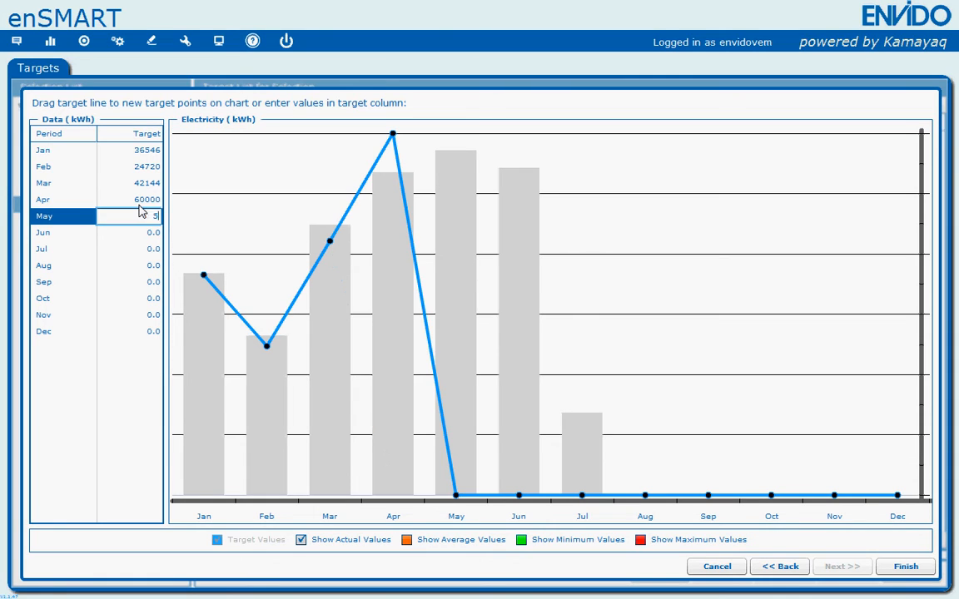
{"action": "type", "text": "0000"}
{"action": "key", "text": "Return"}
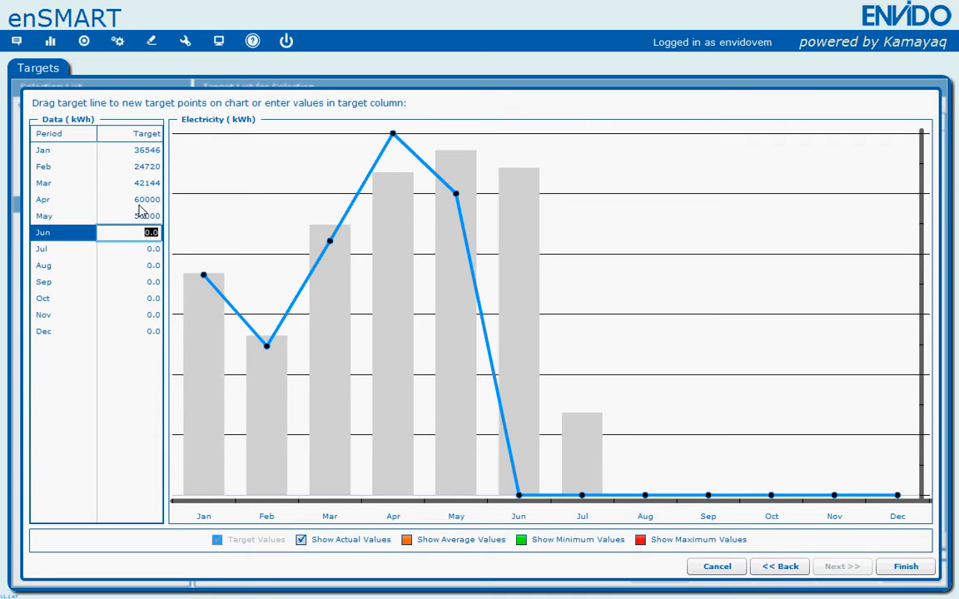
{"action": "type", "text": "55000"}
{"action": "key", "text": "Return"}
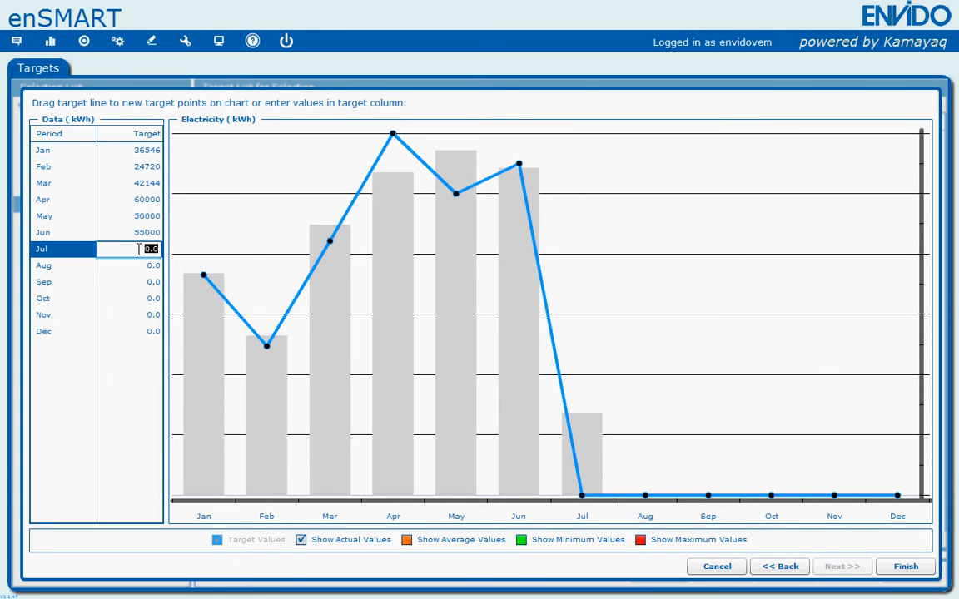
Raise the target points to about 43,900 kWh for February, 50,100 kWh for March and 50,500 kWh for July
{"action": "mouse_move", "coordinate": [204, 287]}
{"action": "left_click_drag", "start_coordinate": [265, 343], "coordinate": [277, 232]}
{"action": "left_click_drag", "start_coordinate": [336, 220], "coordinate": [328, 194]}
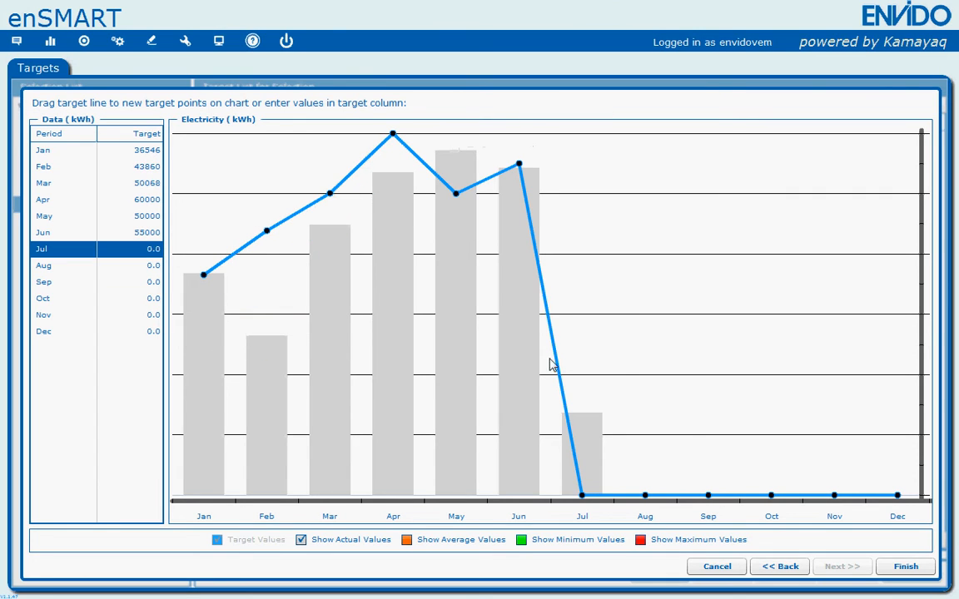
{"action": "left_click_drag", "start_coordinate": [582, 496], "coordinate": [580, 190]}
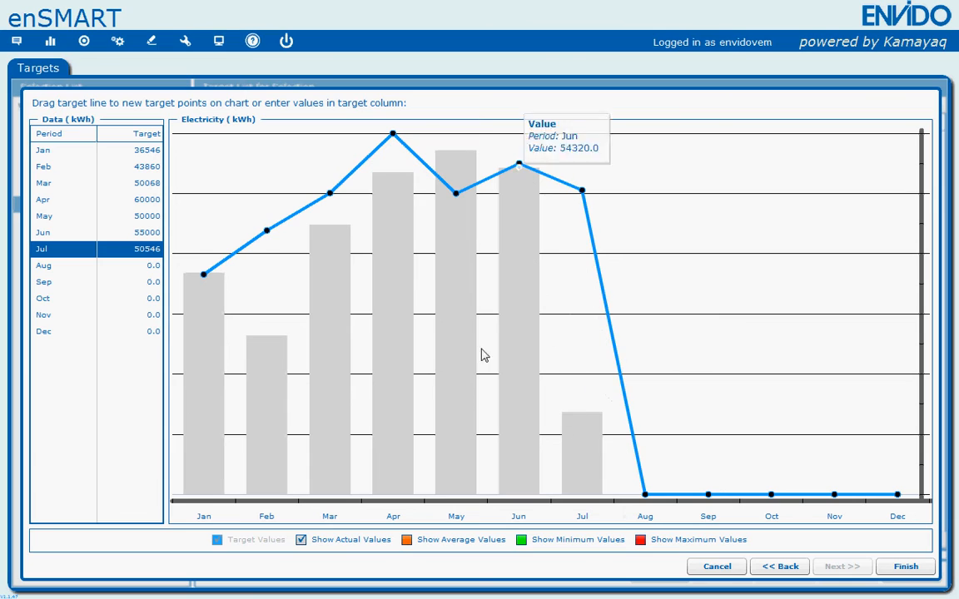
Lower the January to April target points to about 34,250, 23,300, 41,600 and 50,600 kWh respectively
{"action": "left_click_drag", "start_coordinate": [212, 274], "coordinate": [207, 287]}
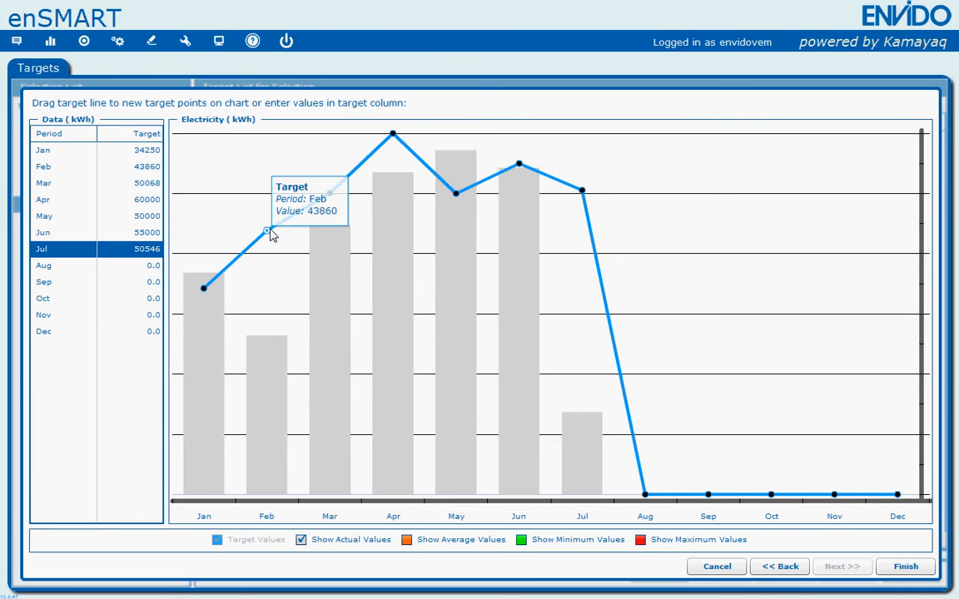
{"action": "left_click_drag", "start_coordinate": [268, 232], "coordinate": [268, 353]}
{"action": "left_click_drag", "start_coordinate": [330, 193], "coordinate": [329, 243]}
{"action": "left_click_drag", "start_coordinate": [391, 137], "coordinate": [393, 188]}
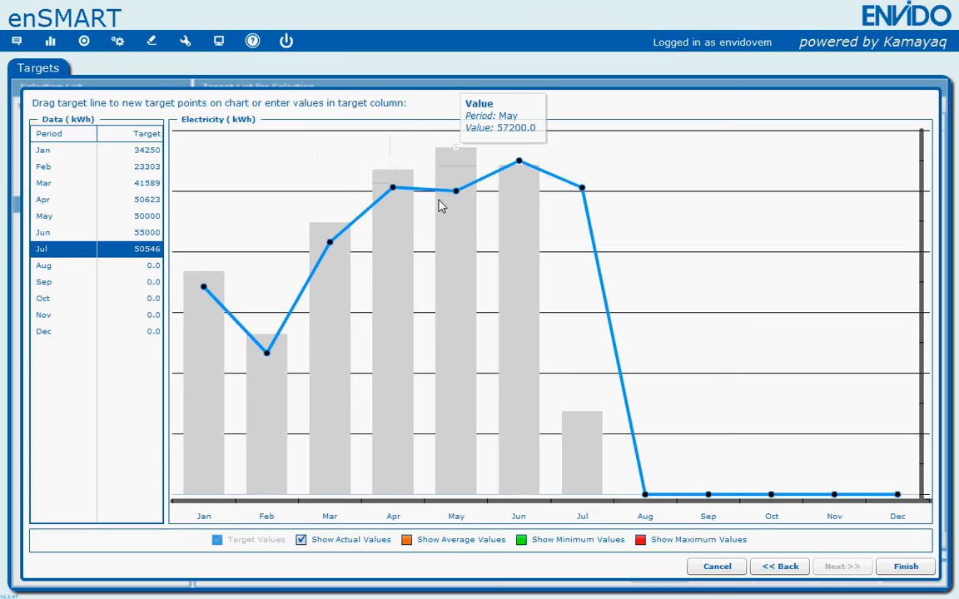
Adjust the target points to about 52,200 kWh for May, 50,900 kWh for June and 45,700 kWh for July
{"action": "left_click_drag", "start_coordinate": [456, 193], "coordinate": [456, 177]}
{"action": "left_click_drag", "start_coordinate": [523, 167], "coordinate": [521, 187]}
{"action": "left_click_drag", "start_coordinate": [582, 191], "coordinate": [582, 218]}
Raise the August to December target points to about 42,200, 40,500, 36,700, 35,800 and 32,700 kWh respectively
{"action": "left_click_drag", "start_coordinate": [645, 494], "coordinate": [668, 236]}
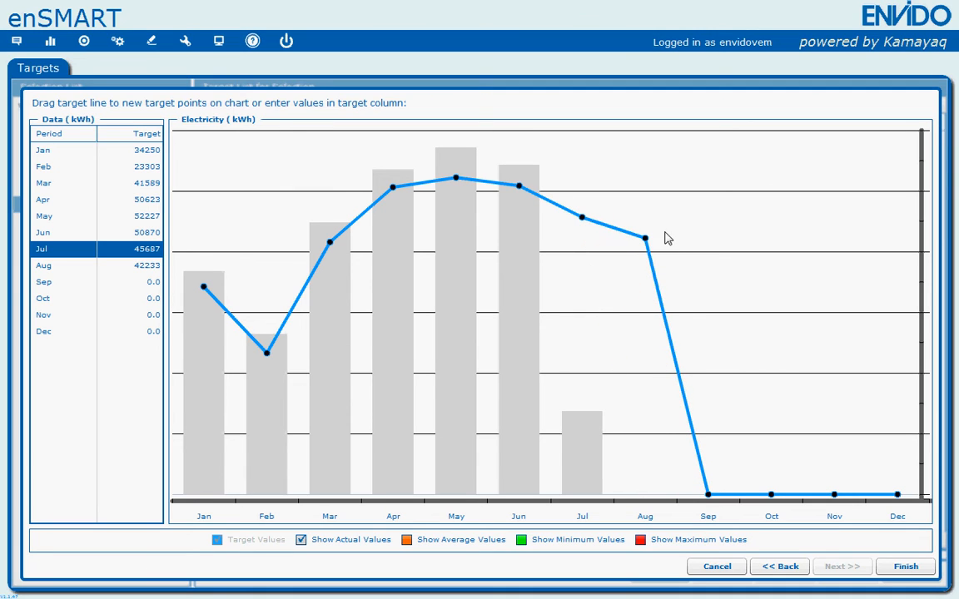
{"action": "left_click_drag", "start_coordinate": [708, 494], "coordinate": [709, 247]}
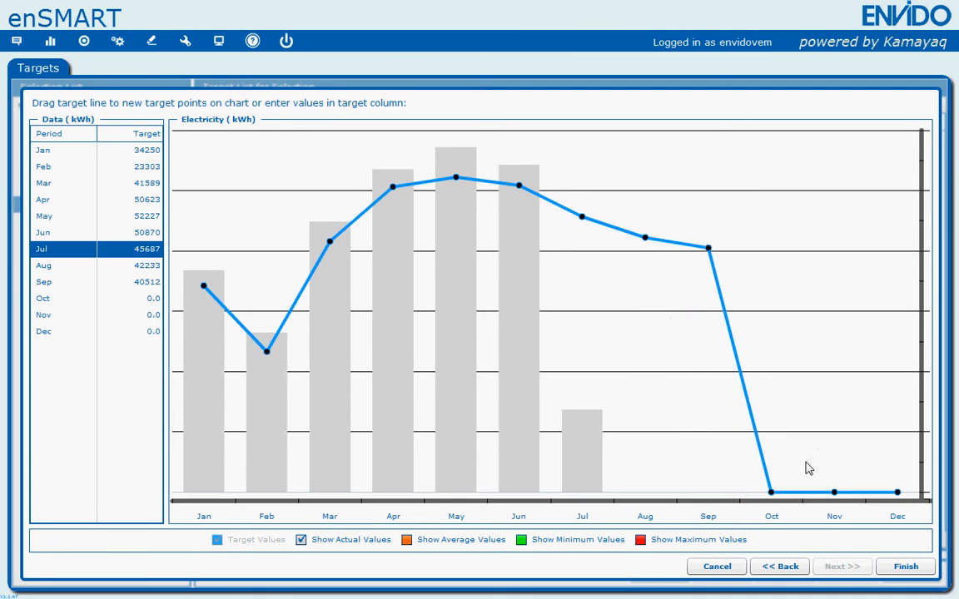
{"action": "left_click_drag", "start_coordinate": [771, 492], "coordinate": [803, 272]}
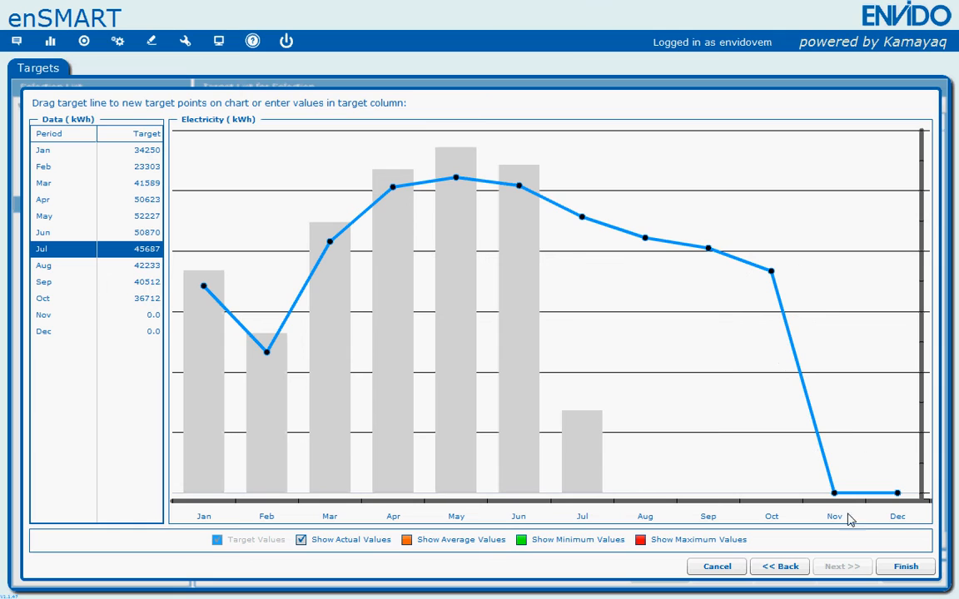
{"action": "left_click_drag", "start_coordinate": [835, 494], "coordinate": [834, 277]}
{"action": "left_click_drag", "start_coordinate": [897, 498], "coordinate": [904, 295]}
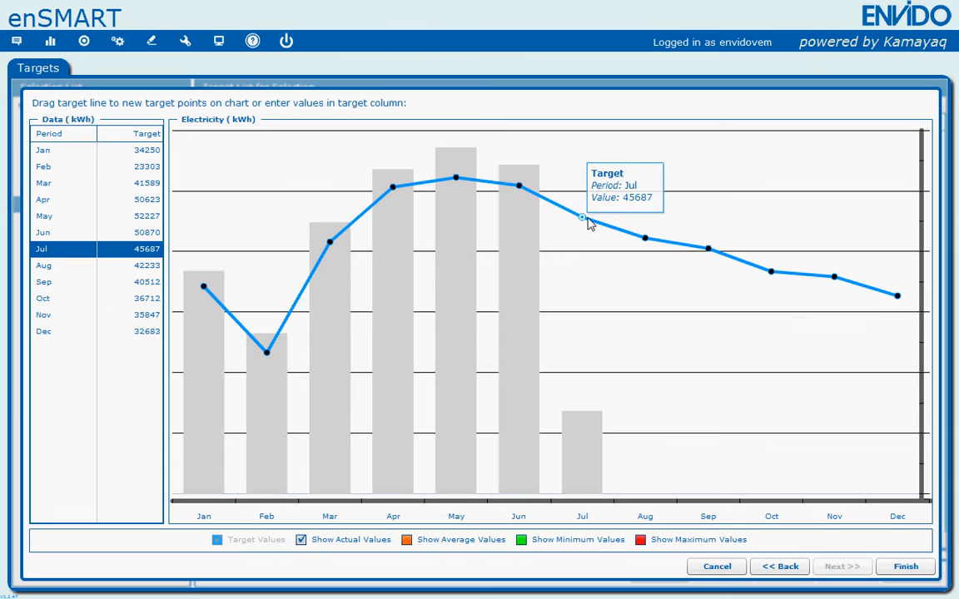
Raise the July target to about 50,500 kWh and June to about 52,800 kWh, and save the finished target
{"action": "left_click_drag", "start_coordinate": [591, 220], "coordinate": [595, 185]}
{"action": "left_click_drag", "start_coordinate": [516, 187], "coordinate": [519, 168]}
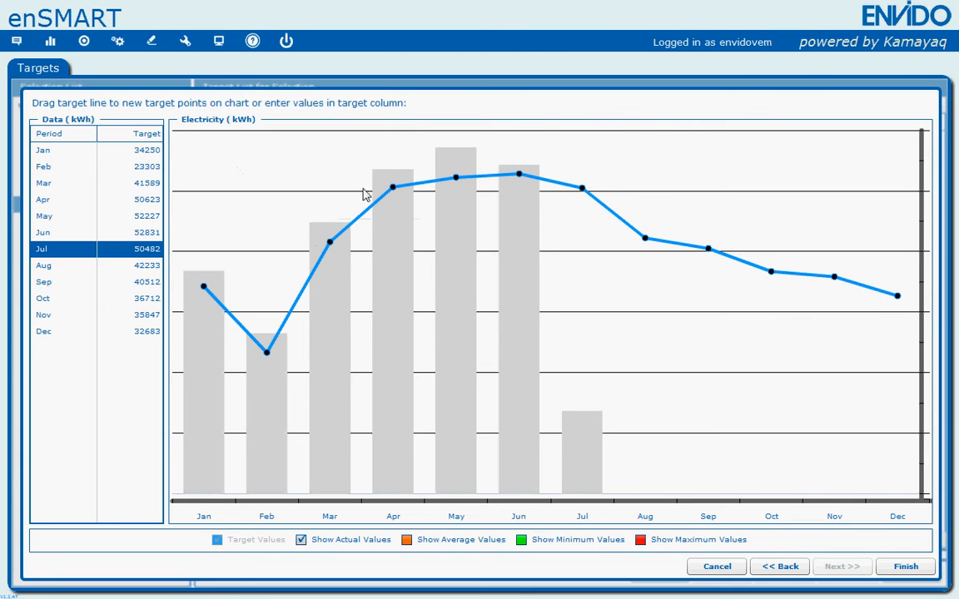
{"action": "left_click", "coordinate": [904, 567]}
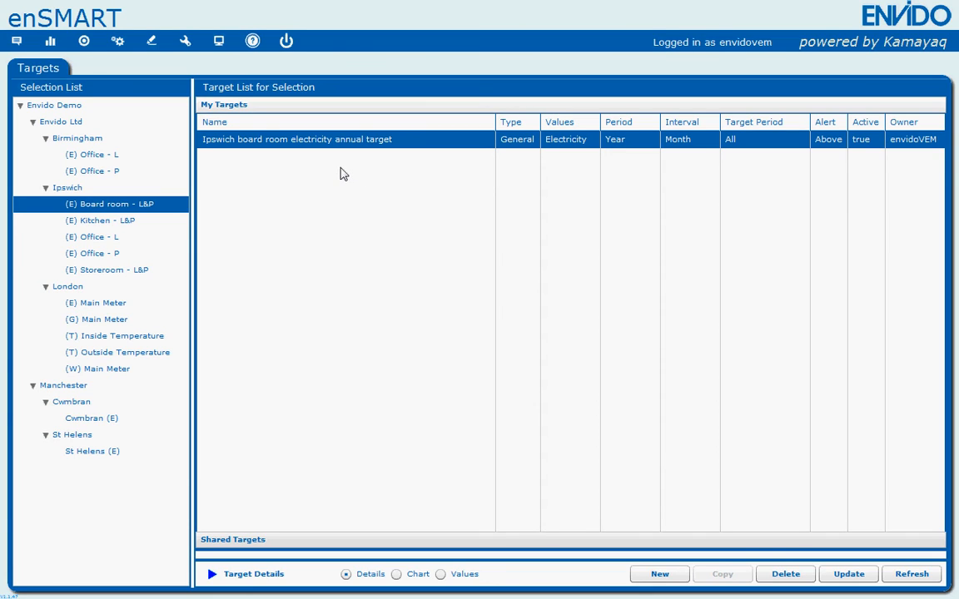
Chart the Ipswich board room meter's electricity consumption in kWh for the whole of 2011 in the Workbench
{"action": "left_click", "coordinate": [50, 43]}
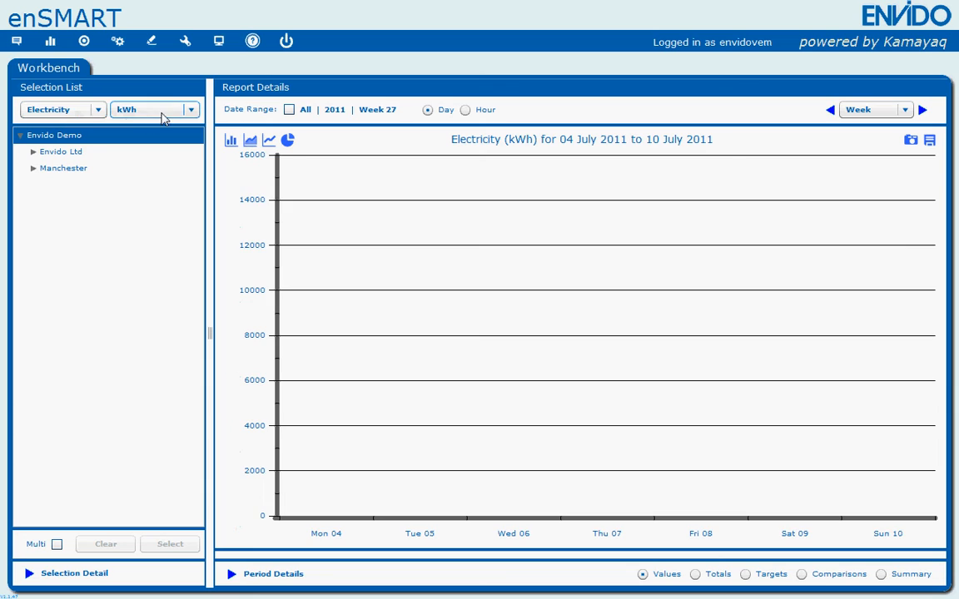
{"action": "left_click", "coordinate": [33, 152]}
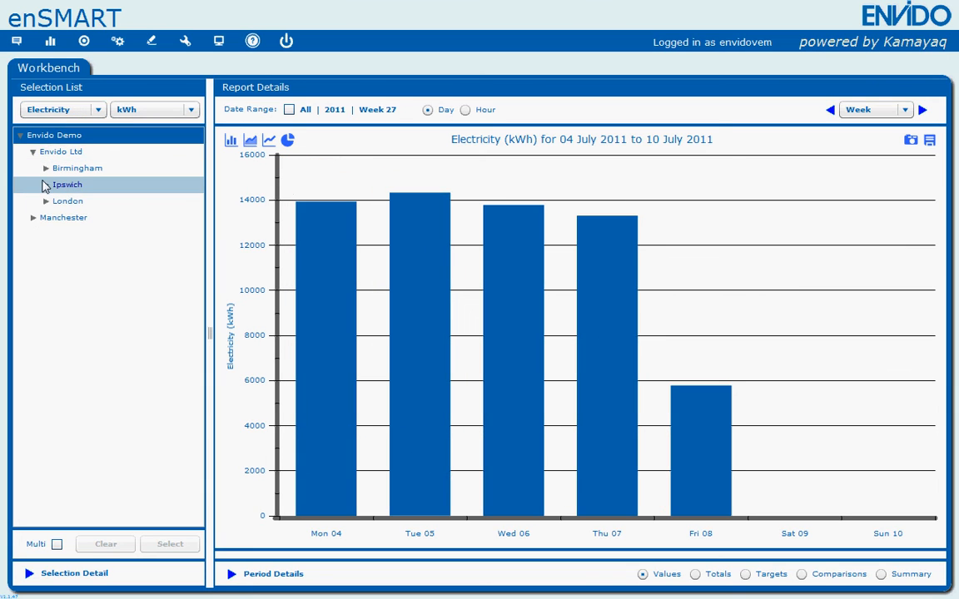
{"action": "left_click", "coordinate": [46, 187]}
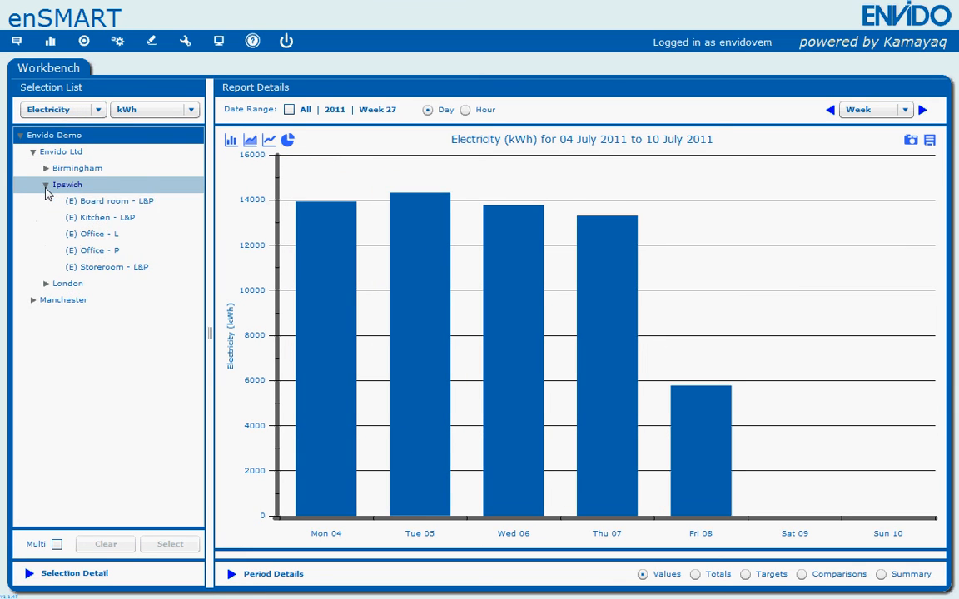
{"action": "left_click", "coordinate": [85, 204]}
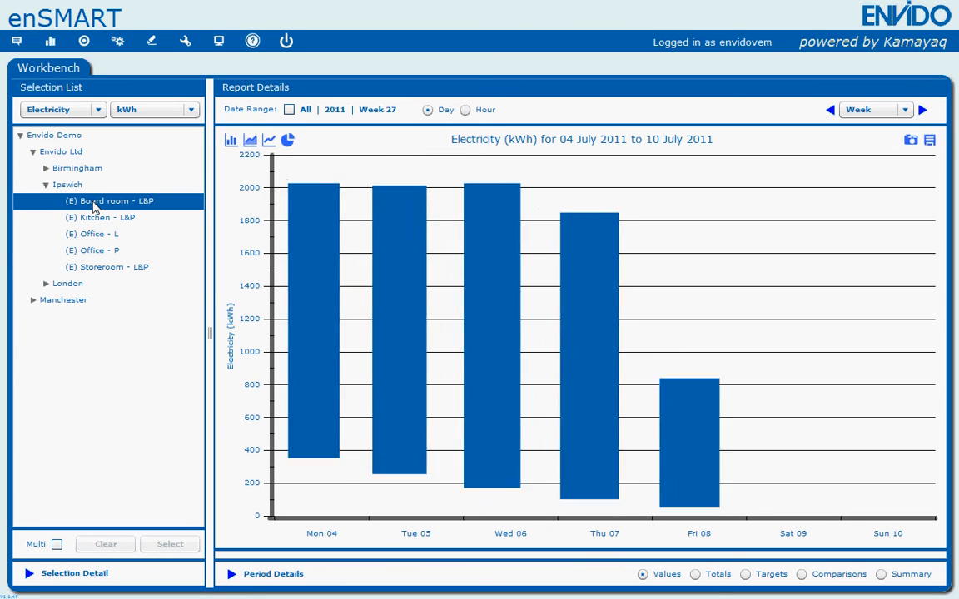
{"action": "left_click", "coordinate": [332, 109]}
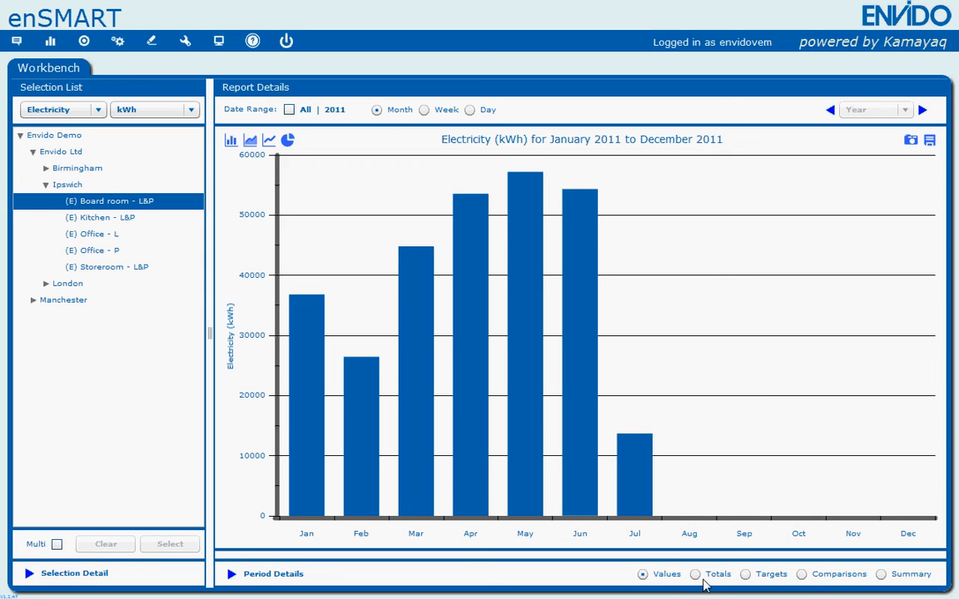
Overlay the "Ipswich board room electricity annual target" on the 2011 monthly consumption chart
{"action": "left_click", "coordinate": [758, 581]}
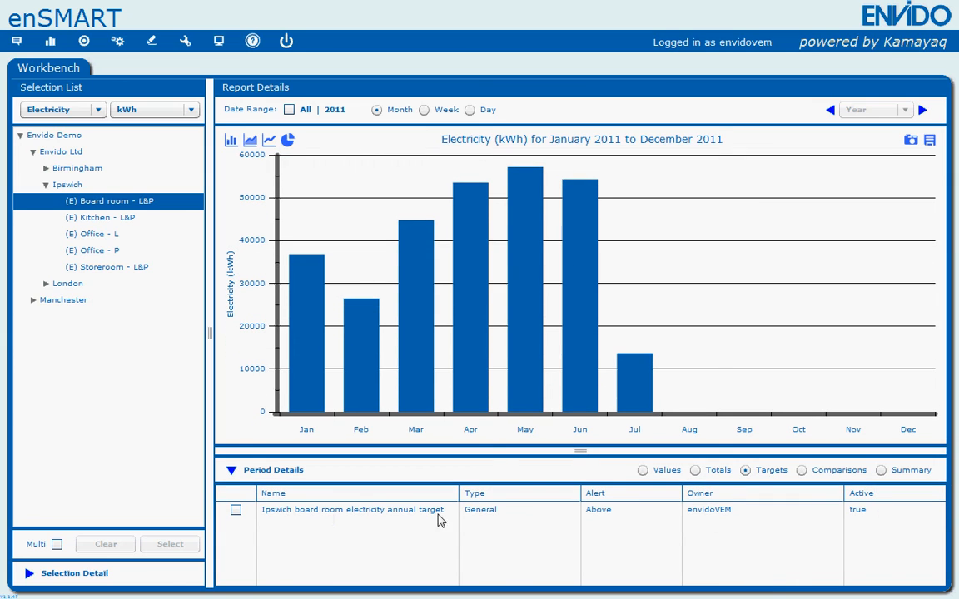
{"action": "left_click", "coordinate": [235, 509]}
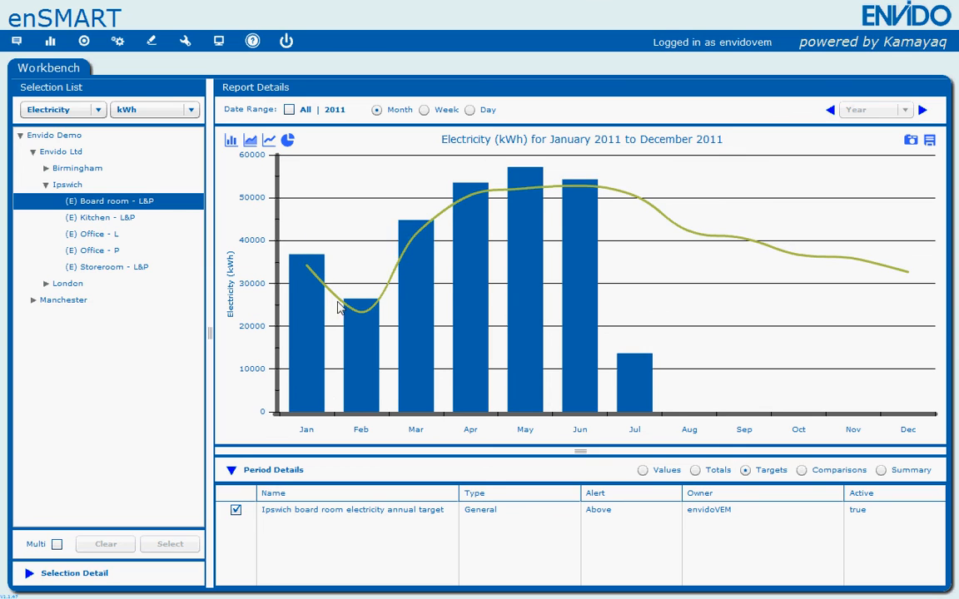
{"action": "mouse_move", "coordinate": [588, 196]}
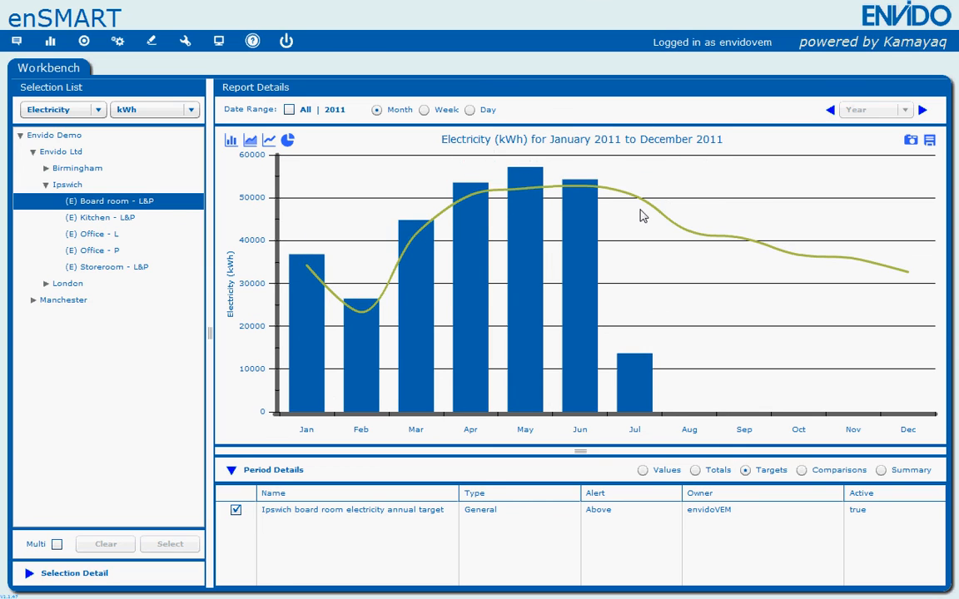